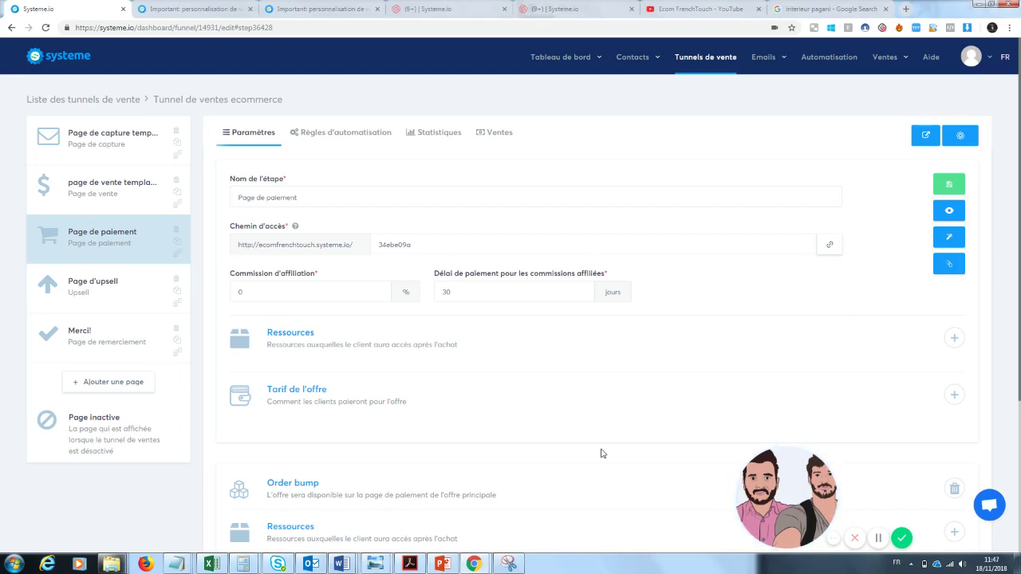
# - Preview the Page d'upsell step and examine its offer, price block, benefits, customer comments, countdown and decline link
pyautogui.click(144, 281)
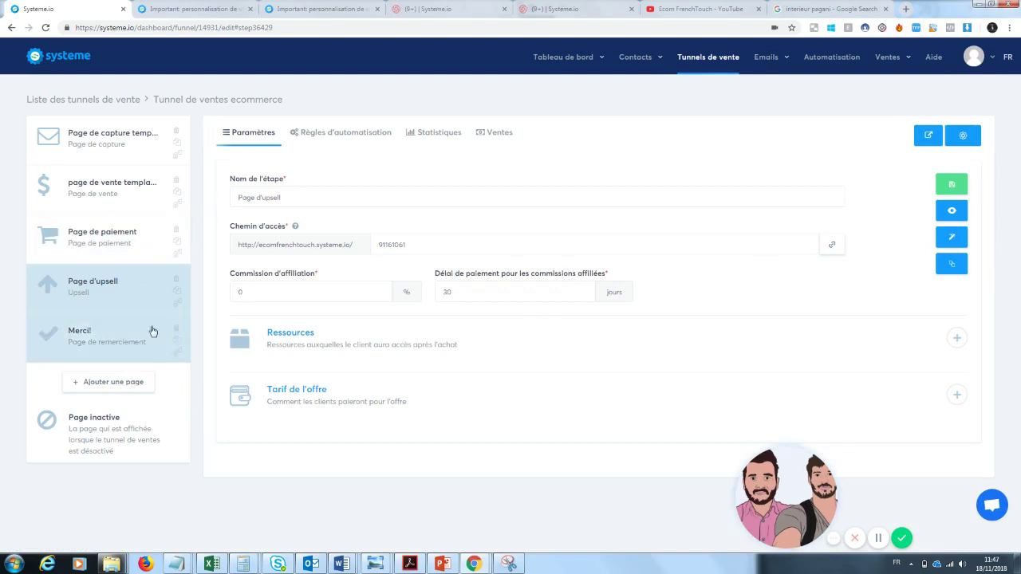
pyautogui.click(951, 210)
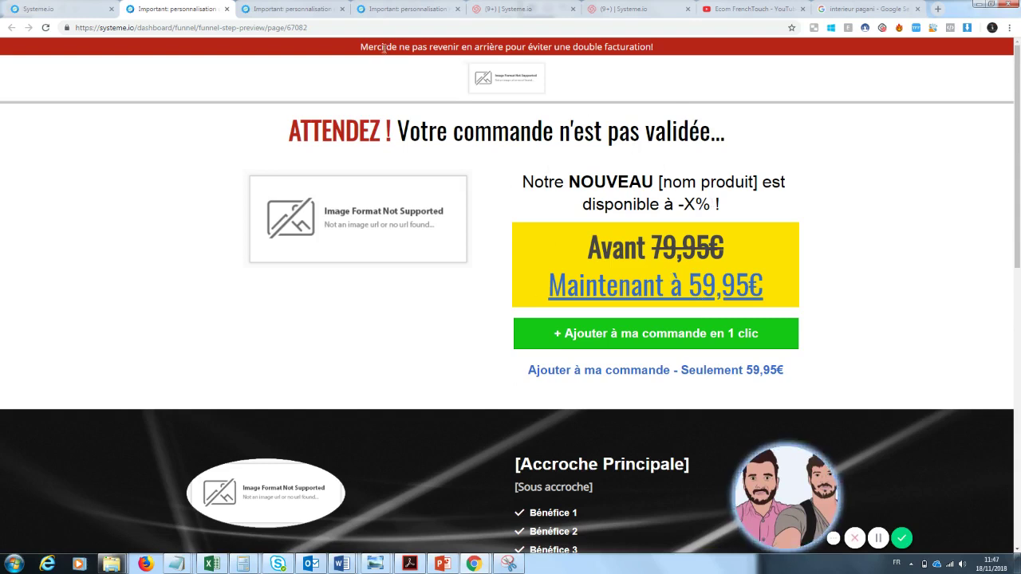
pyautogui.moveTo(373, 46); pyautogui.dragTo(693, 76)
pyautogui.click(653, 76)
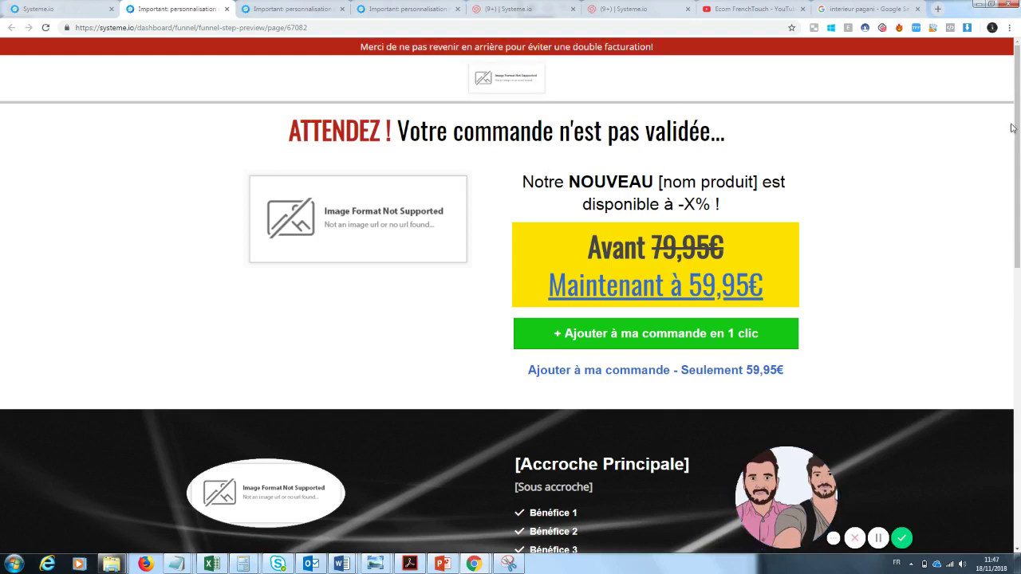
pyautogui.moveTo(1011, 128); pyautogui.dragTo(1018, 186)
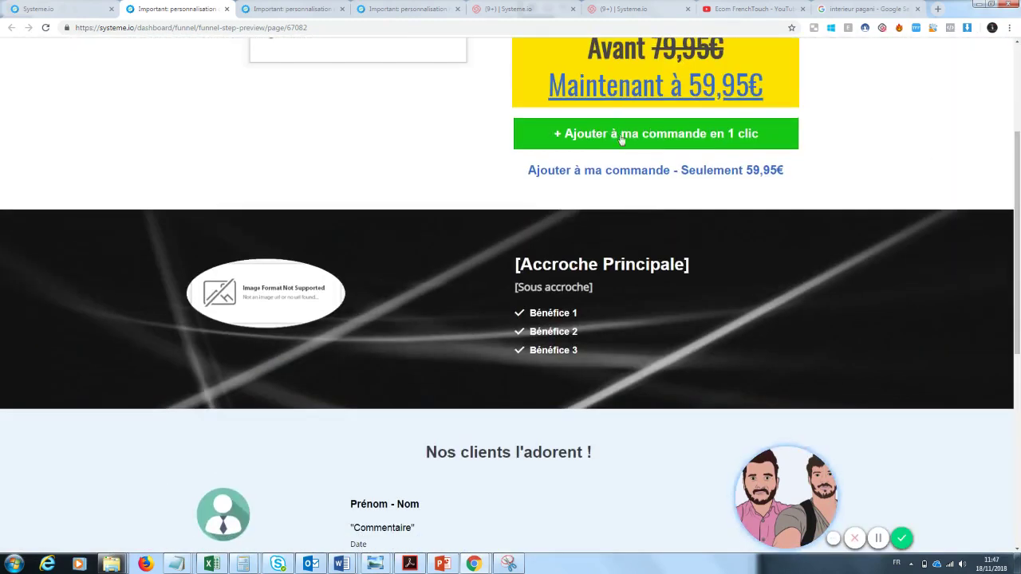
pyautogui.moveTo(1018, 263); pyautogui.dragTo(1019, 454)
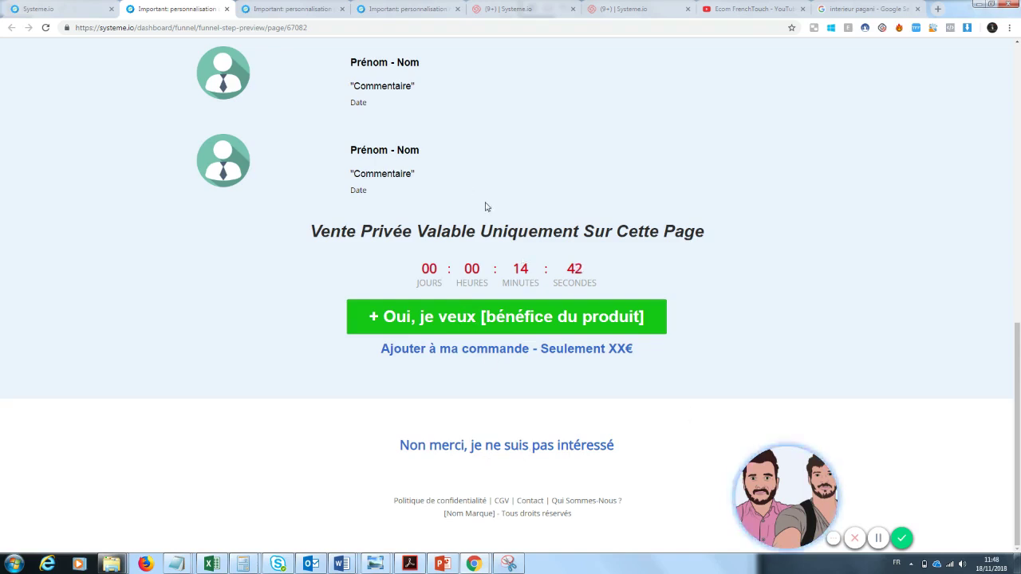
pyautogui.scroll(2, 558, 443)
pyautogui.scroll(-2, 531, 451)
pyautogui.moveTo(1008, 459); pyautogui.dragTo(1016, 255)
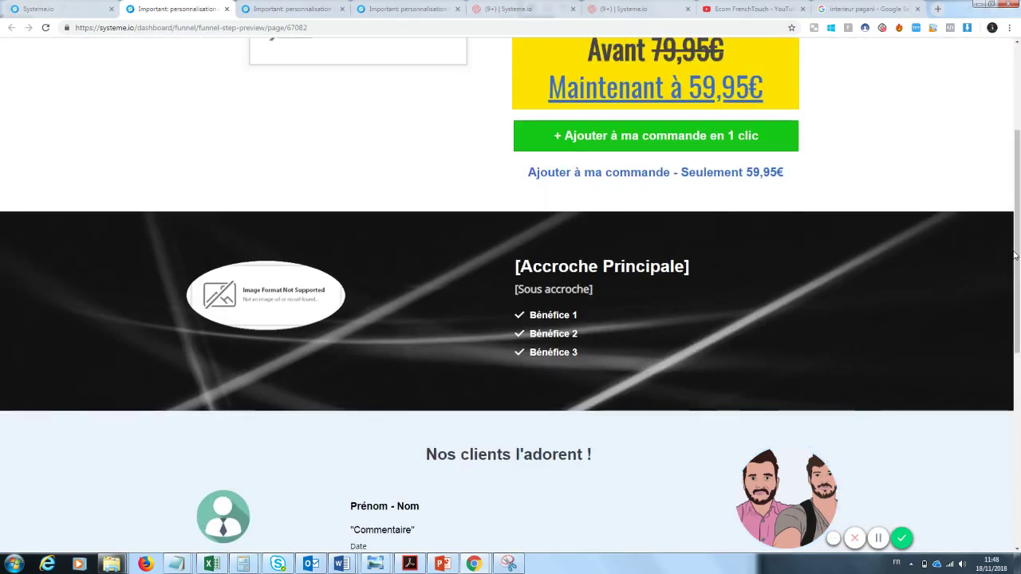
pyautogui.scroll(3, 1018, 142)
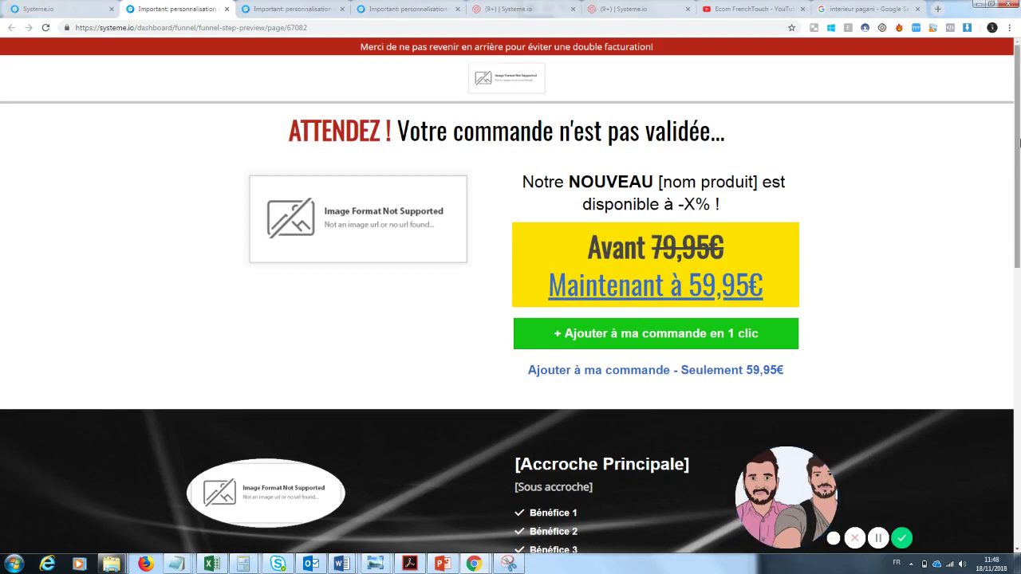
pyautogui.scroll(-2, 1019, 142)
pyautogui.scroll(2, 1019, 114)
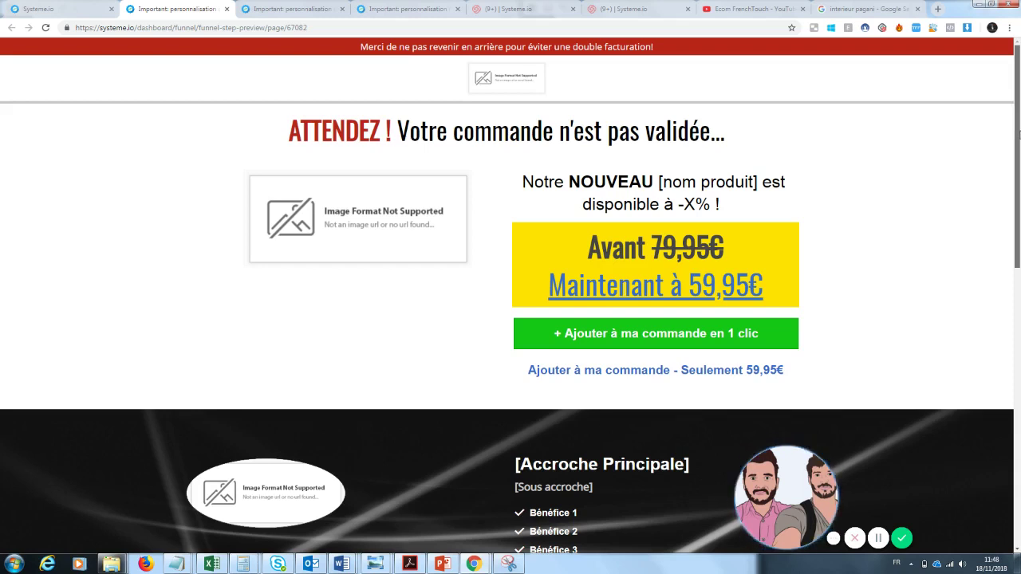
pyautogui.scroll(-1, 1019, 134)
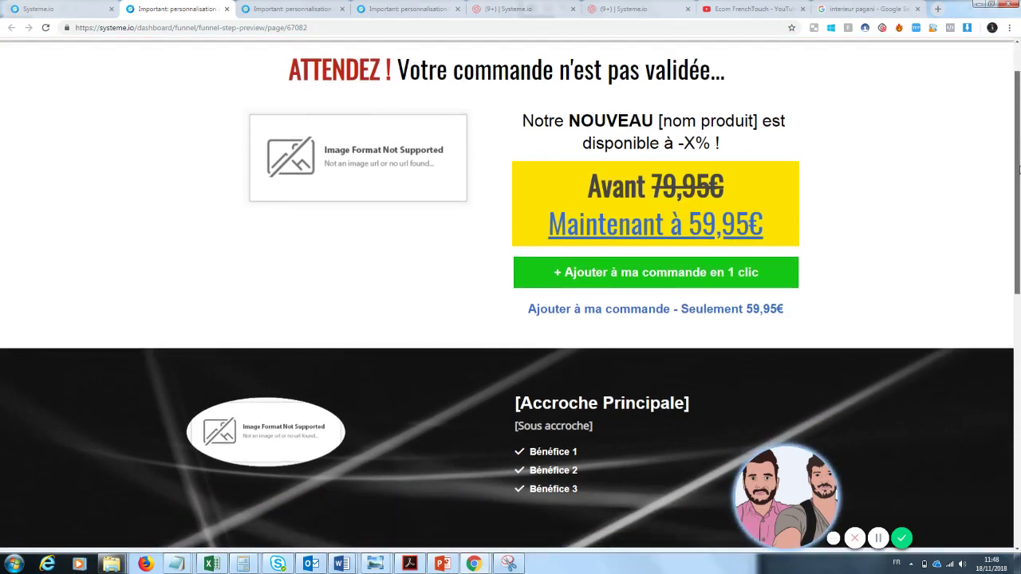
pyautogui.scroll(1, 1019, 169)
pyautogui.scroll(-2, 1019, 143)
pyautogui.scroll(2, 1019, 114)
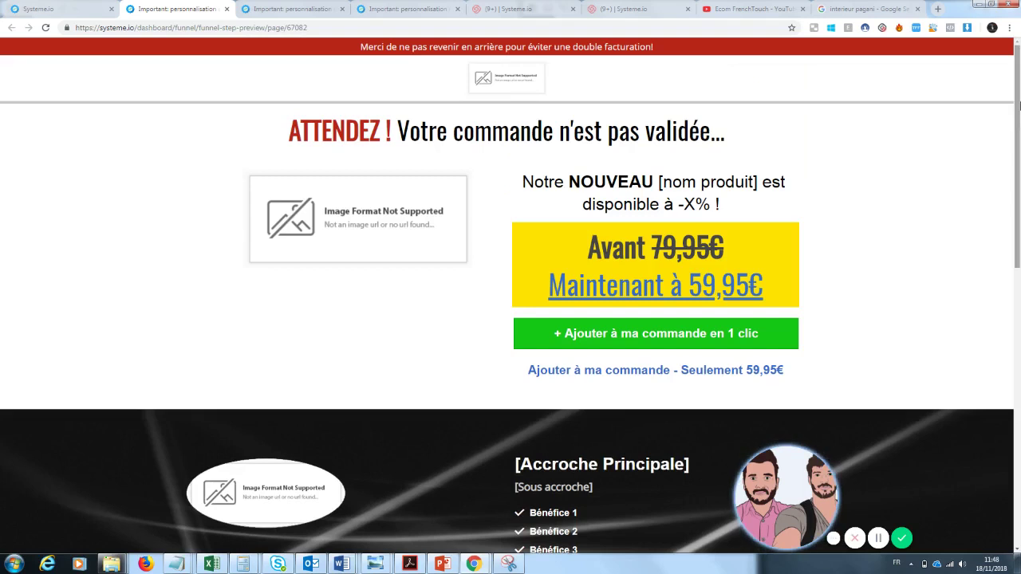
pyautogui.moveTo(1019, 106)
pyautogui.mouseDown()
pyautogui.moveTo(1018, 160)
pyautogui.moveTo(1018, 112)
pyautogui.mouseUp()
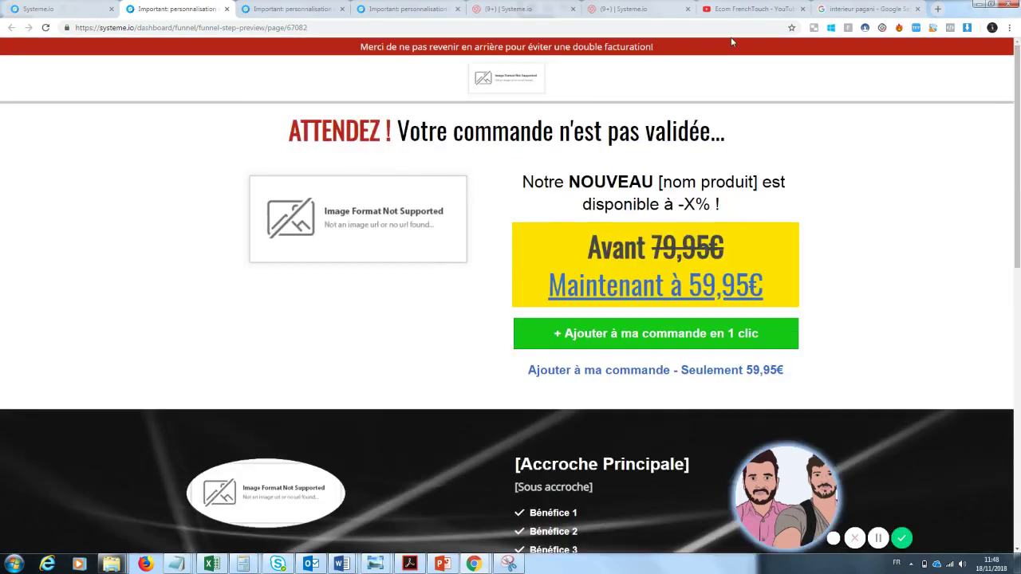
# - Return to the funnel, open the upsell page in the page editor and inspect its image and yellow price text block
pyautogui.click(61, 6)
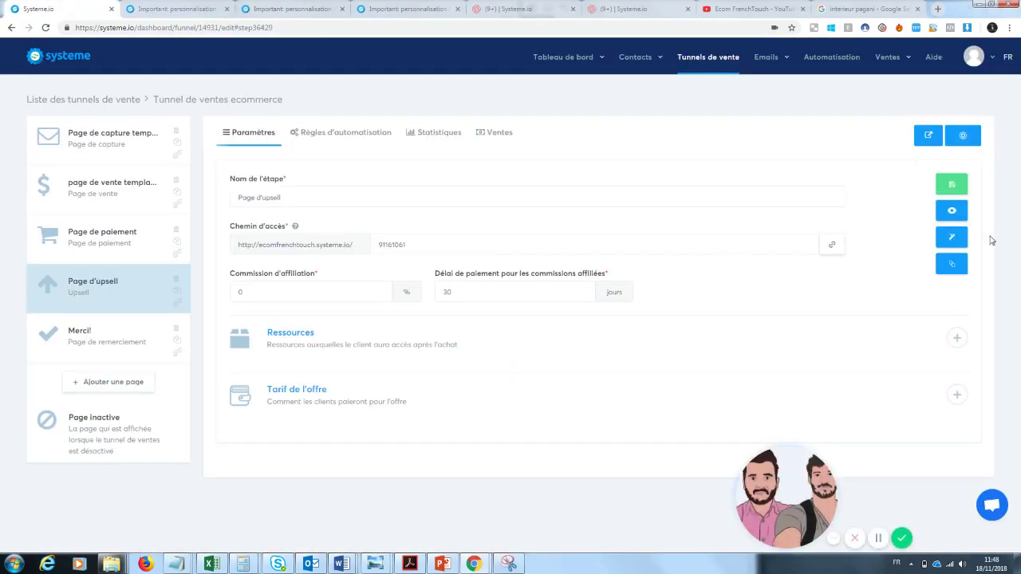
pyautogui.click(953, 238)
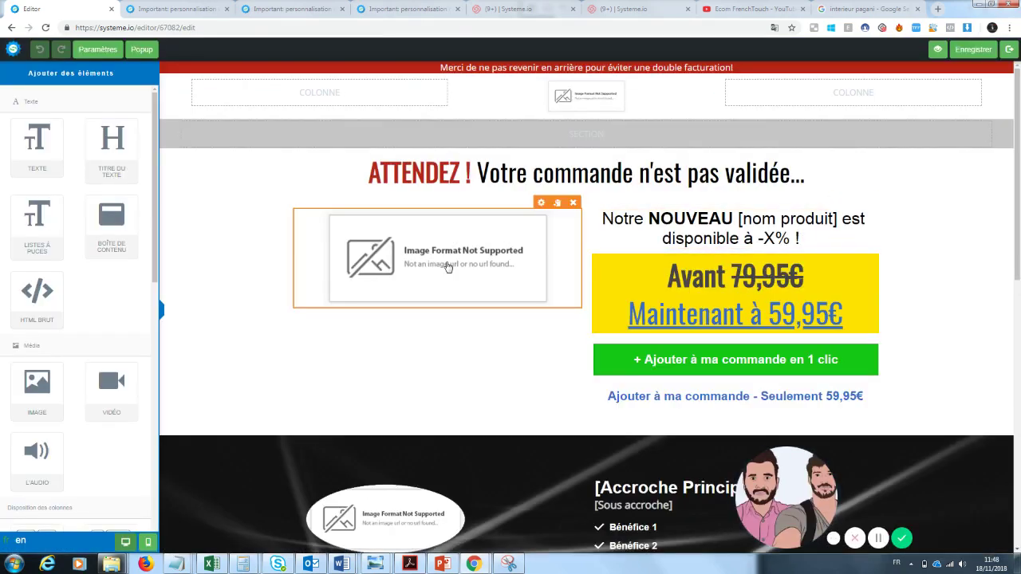
pyautogui.click(448, 267)
pyautogui.click(750, 288)
pyautogui.click(767, 282)
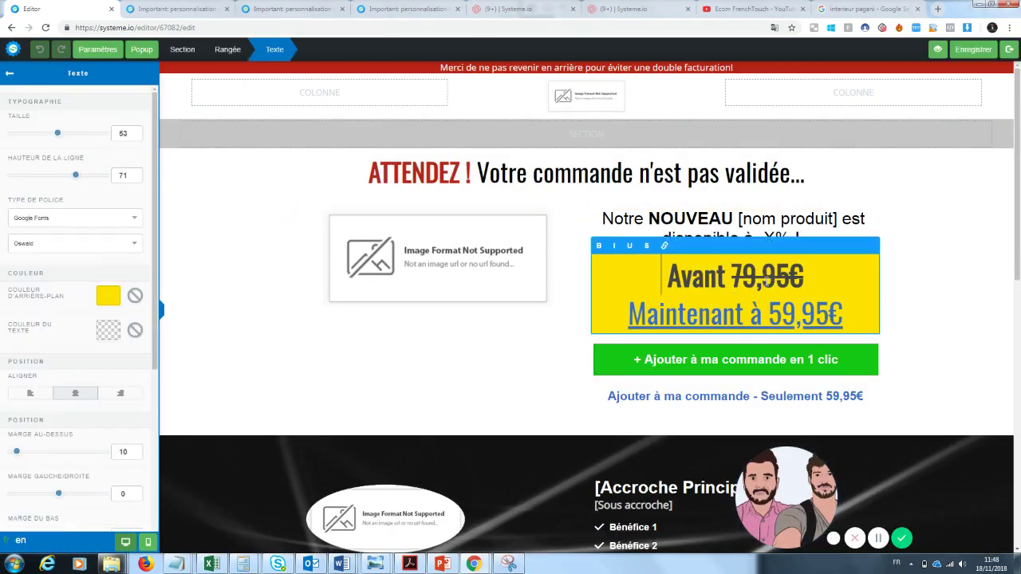
pyautogui.click(767, 281)
pyautogui.moveTo(802, 275); pyautogui.dragTo(741, 275)
pyautogui.click(827, 318)
pyautogui.click(961, 276)
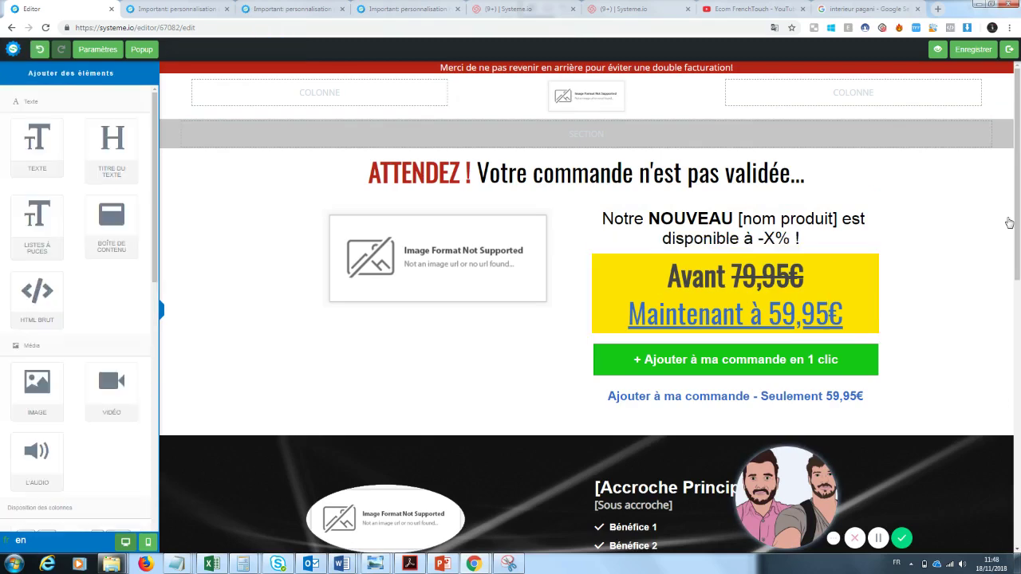
# - Review the benefits and customer comment sections of the upsell page, and exit the page editor
pyautogui.scroll(-4, 1009, 222)
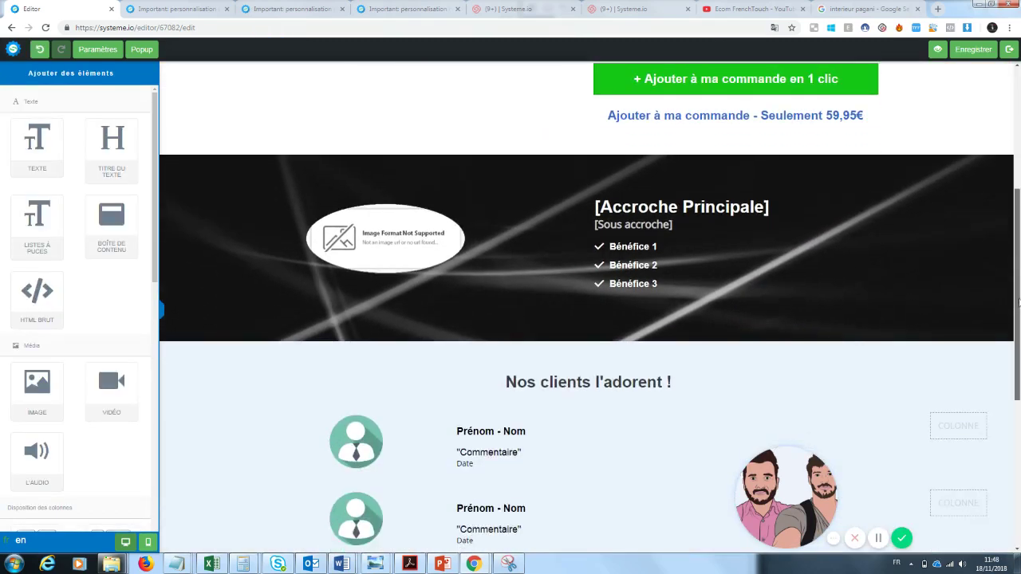
pyautogui.moveTo(1019, 303); pyautogui.dragTo(1018, 200)
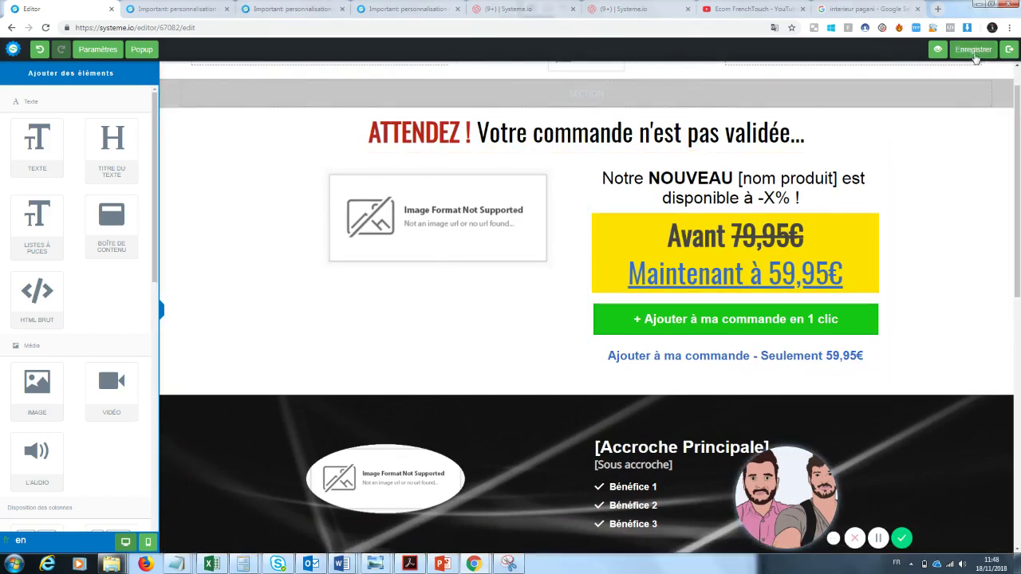
pyautogui.click(1009, 49)
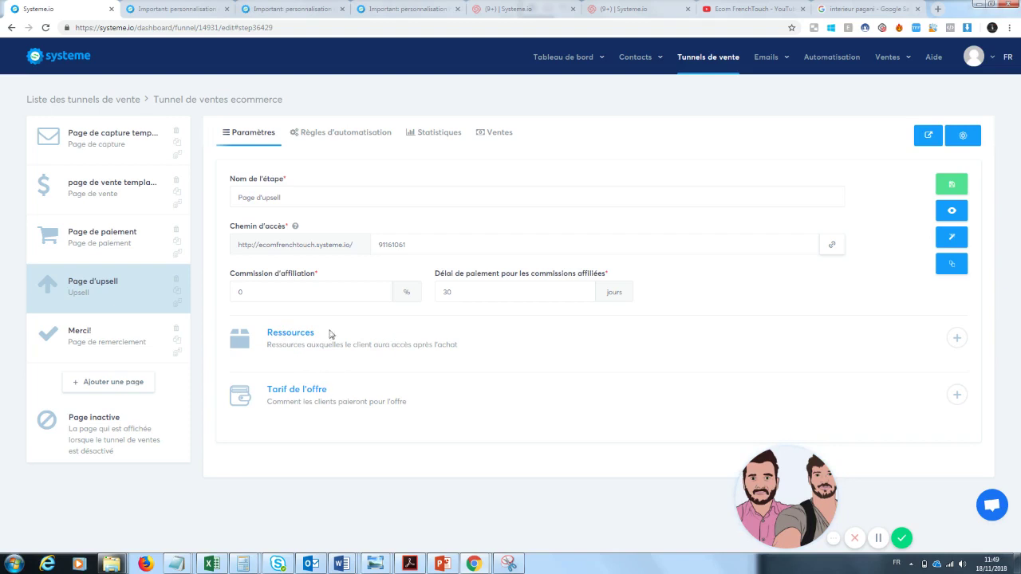
# - Add a new page named downsell with the type Downsell to the sales funnel
pyautogui.click(126, 382)
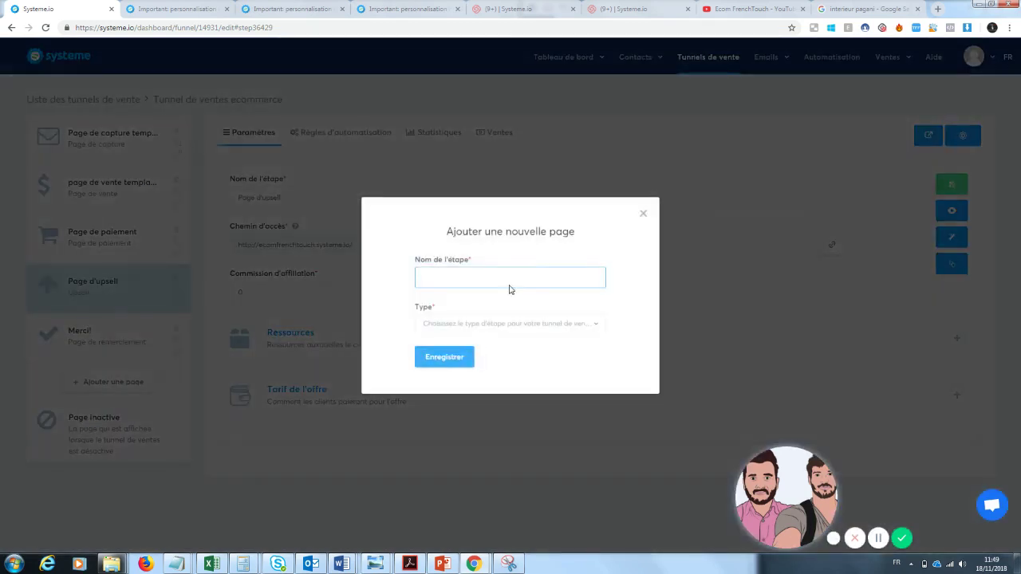
pyautogui.click(480, 275)
pyautogui.write('down')
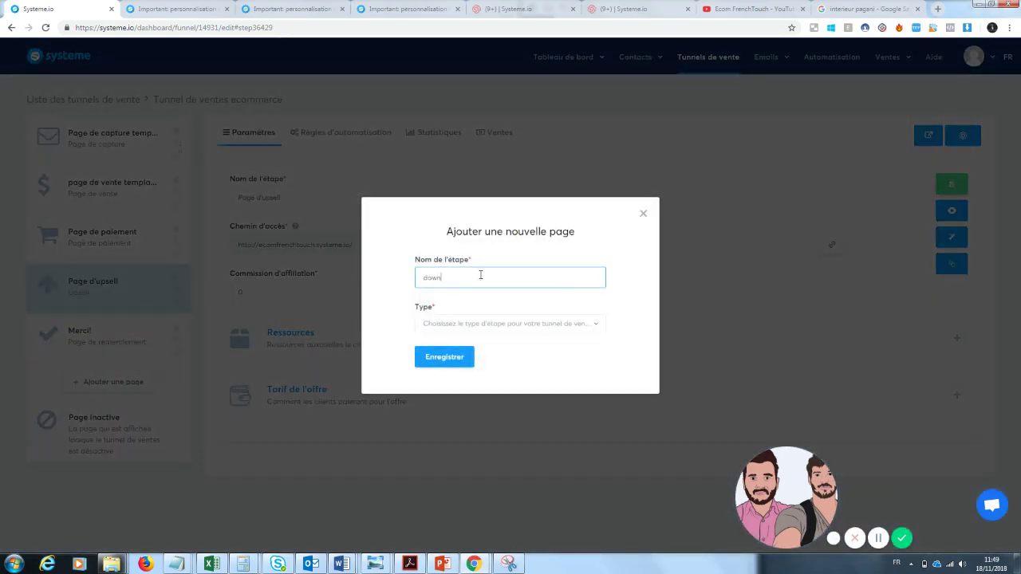
pyautogui.write('sell')
pyautogui.click(492, 325)
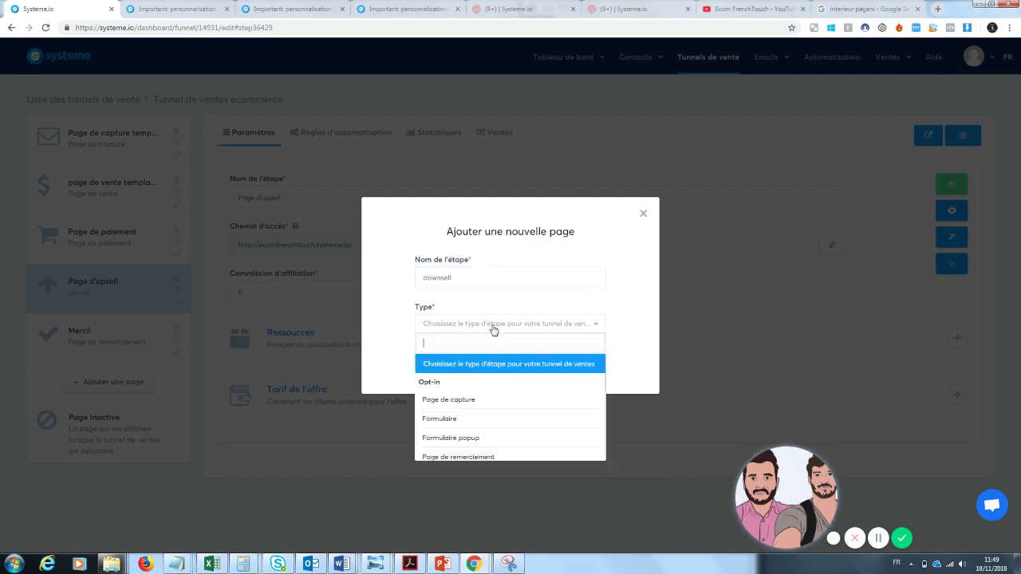
pyautogui.press('Down')
pyautogui.press('Down')
pyautogui.press('Down')
pyautogui.press('Down')
pyautogui.press('Down')
pyautogui.press('Down')
pyautogui.press('Down')
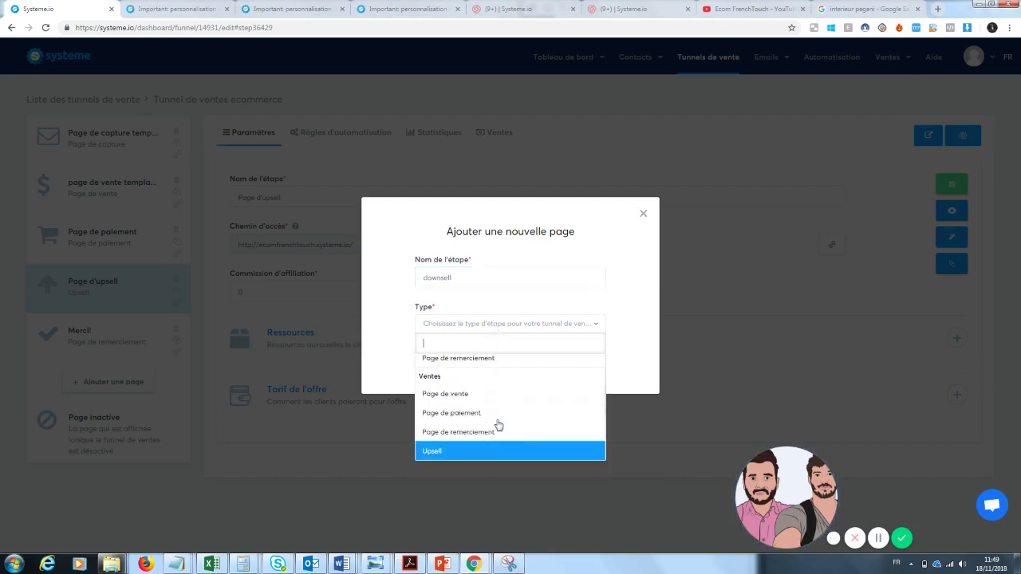
pyautogui.click(472, 453)
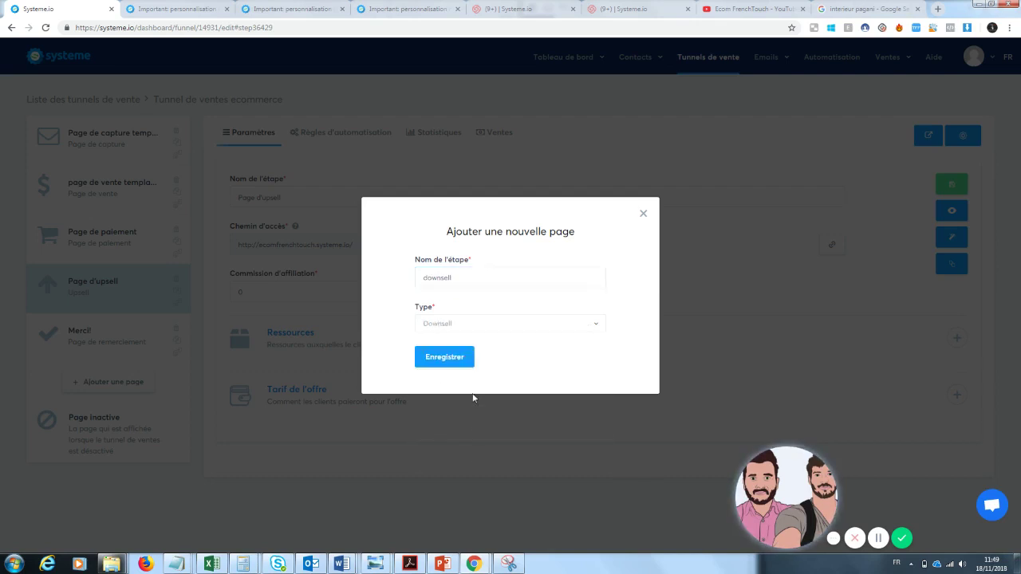
pyautogui.click(441, 359)
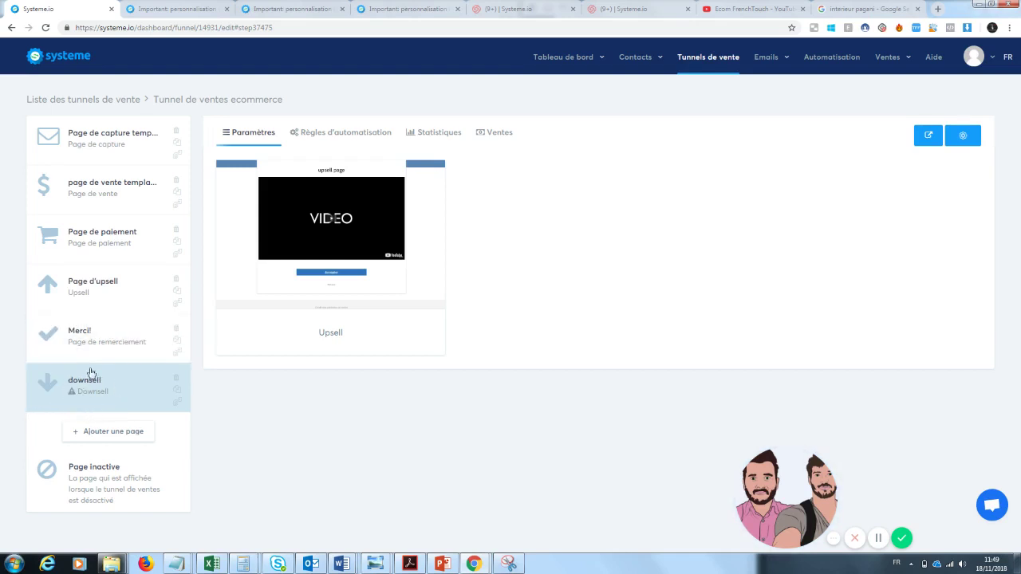
# - Apply the Upsell template to the new downsell page
pyautogui.moveTo(319, 303)
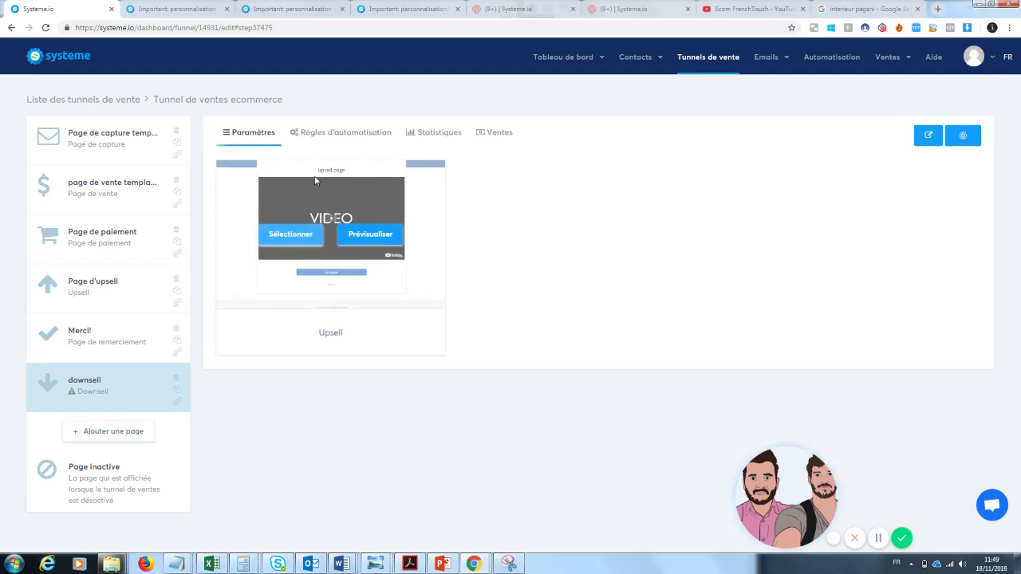
pyautogui.click(126, 308)
pyautogui.click(114, 386)
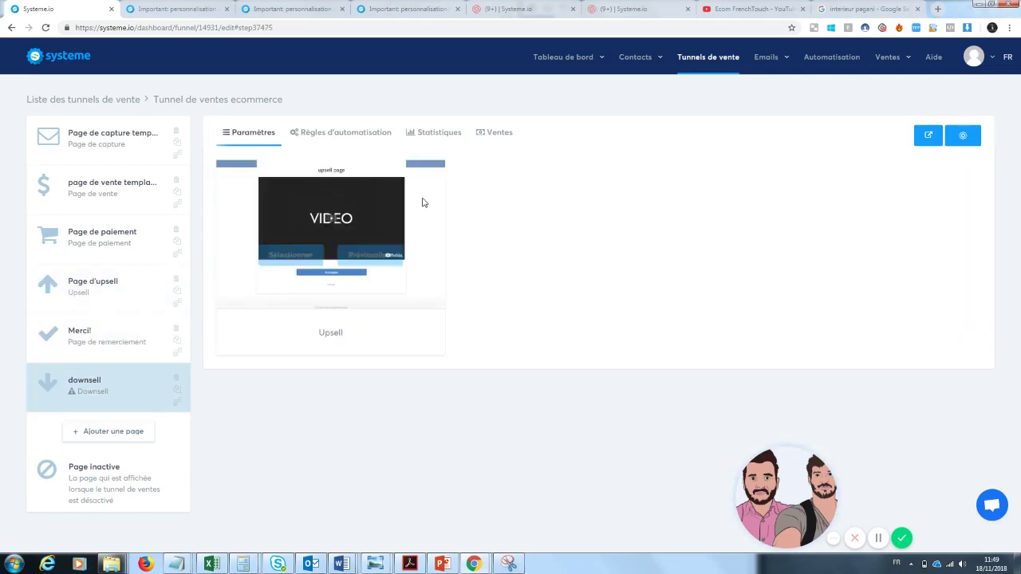
pyautogui.moveTo(312, 235)
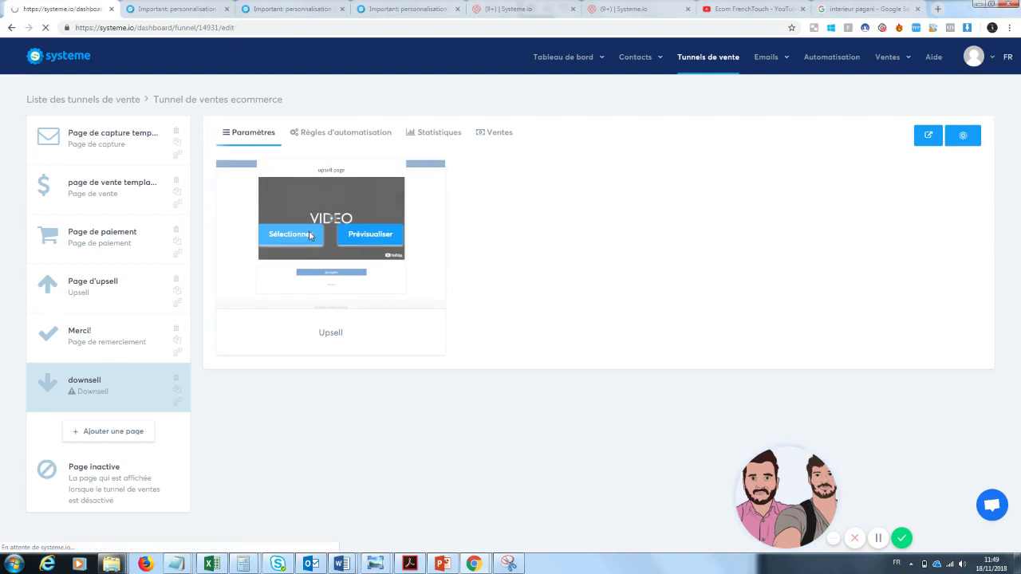
pyautogui.click(310, 235)
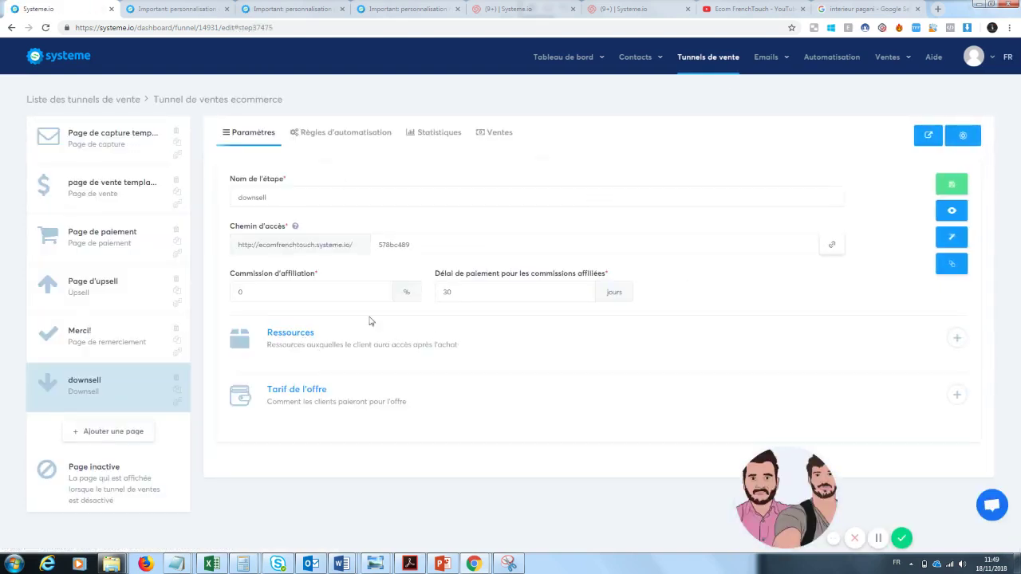
# - Preview the downsell page to examine its video and accept and refuse options, and close the preview
pyautogui.click(953, 212)
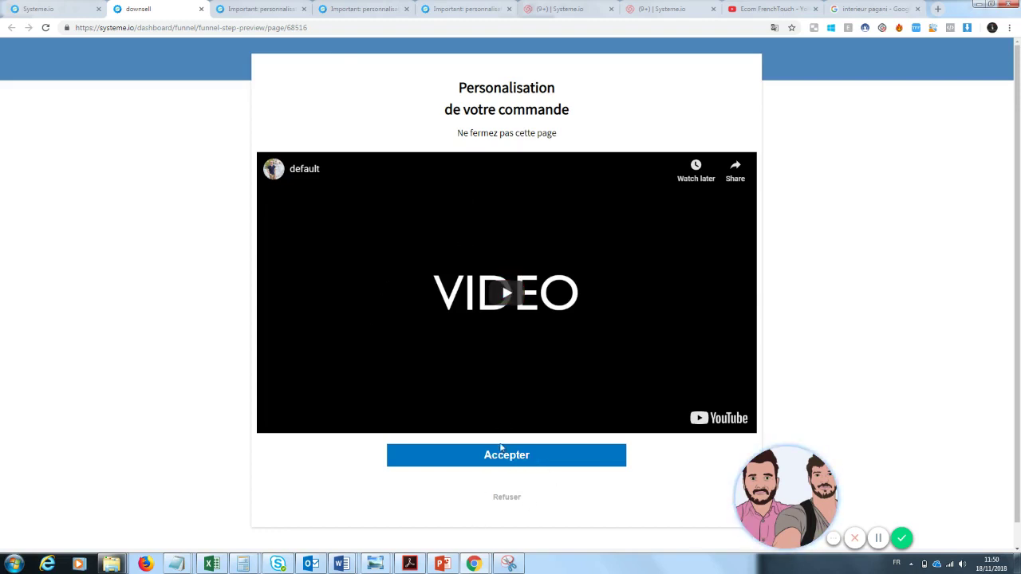
pyautogui.moveTo(790, 489)
pyautogui.mouseDown()
pyautogui.moveTo(877, 464)
pyautogui.moveTo(764, 490)
pyautogui.moveTo(791, 487)
pyautogui.mouseUp()
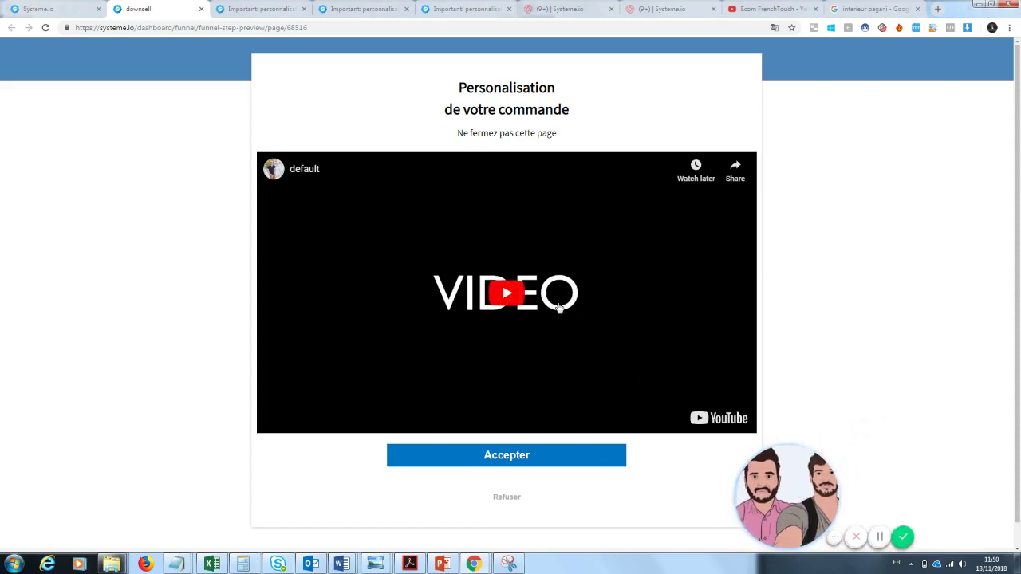
pyautogui.click(201, 8)
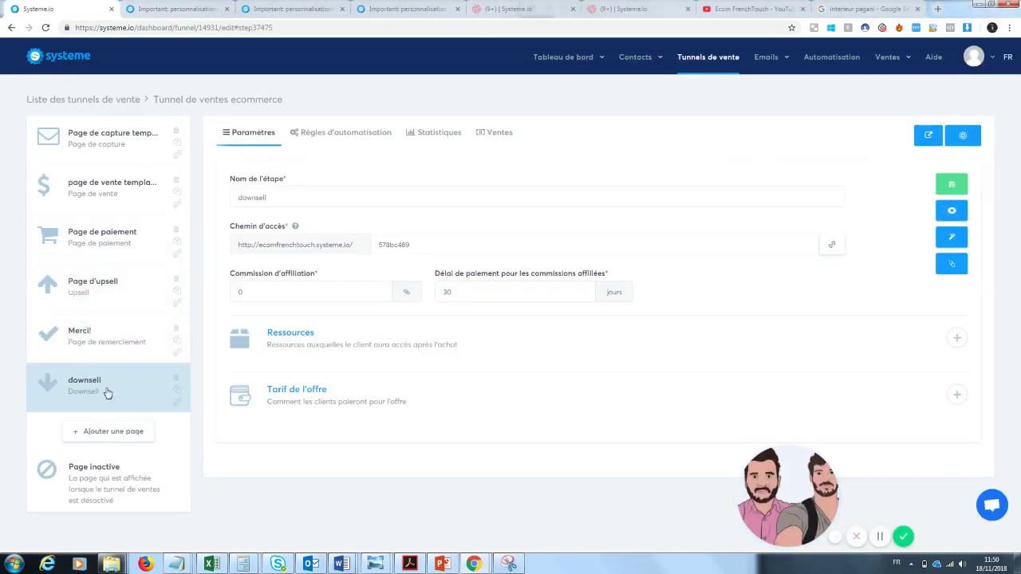
# - Preview the Merci! thank-you page and examine its order confirmation summary with product and price
pyautogui.click(85, 336)
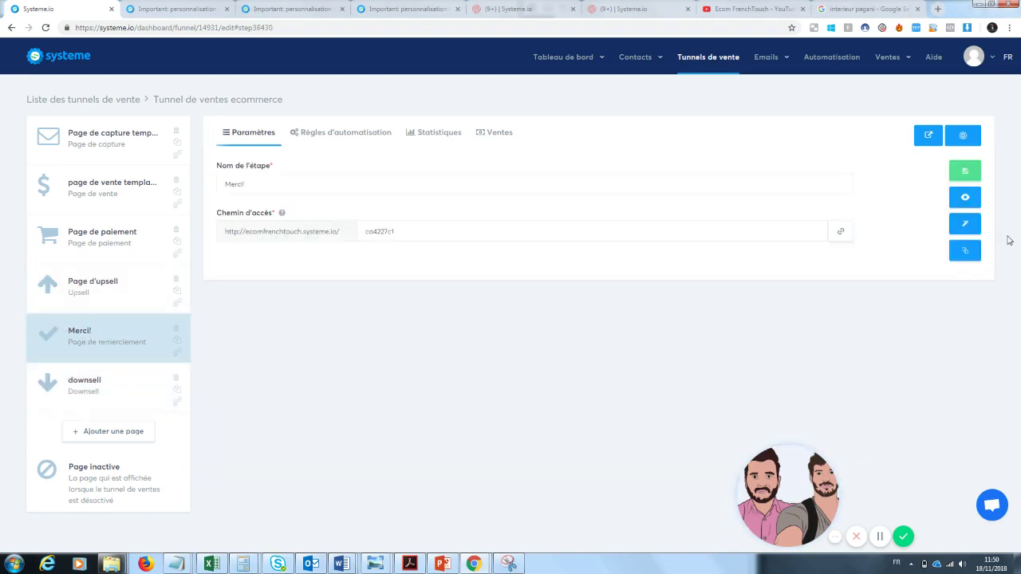
pyautogui.click(960, 196)
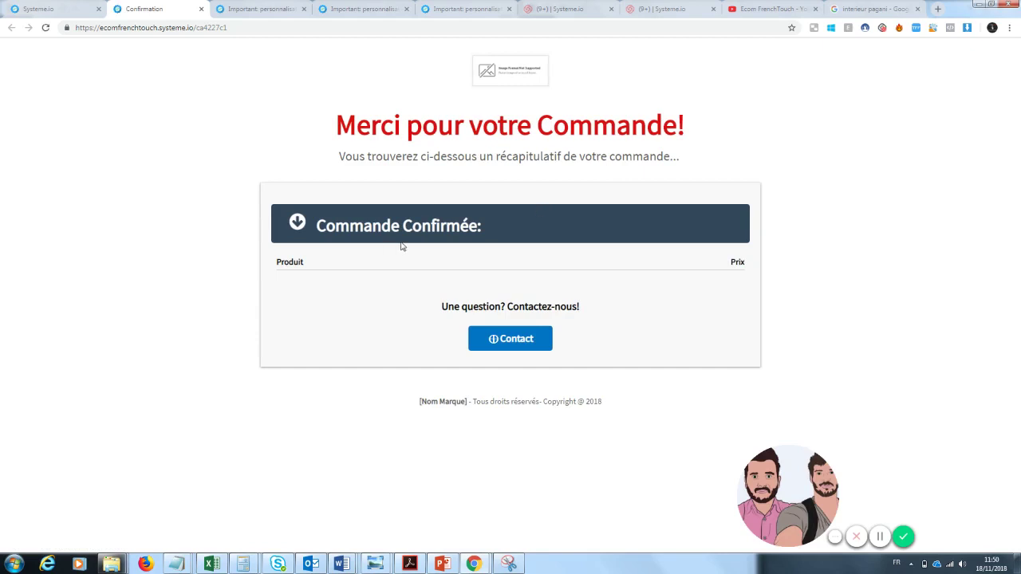
pyautogui.moveTo(483, 227); pyautogui.dragTo(353, 262)
pyautogui.click(292, 257)
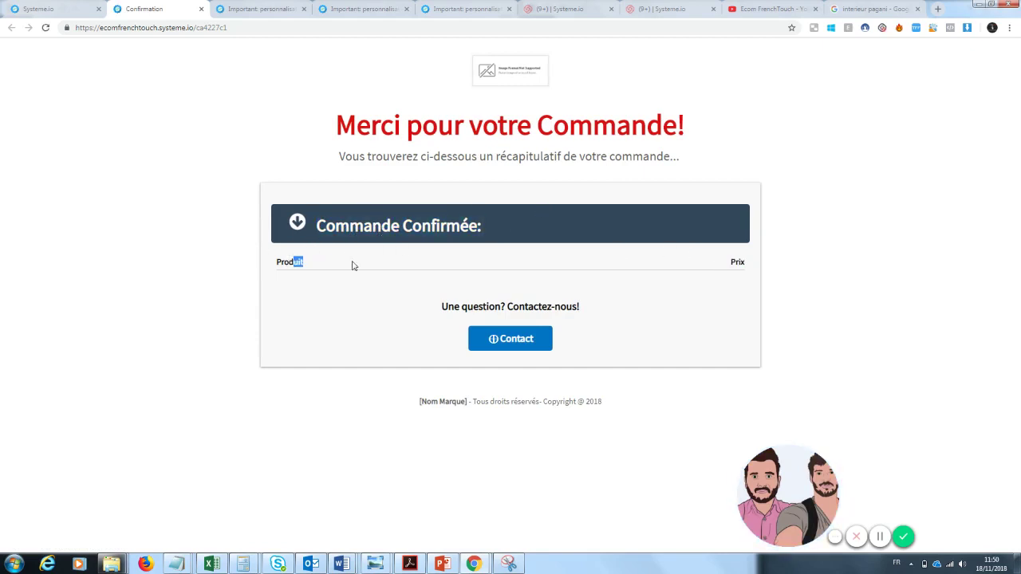
pyautogui.click(701, 290)
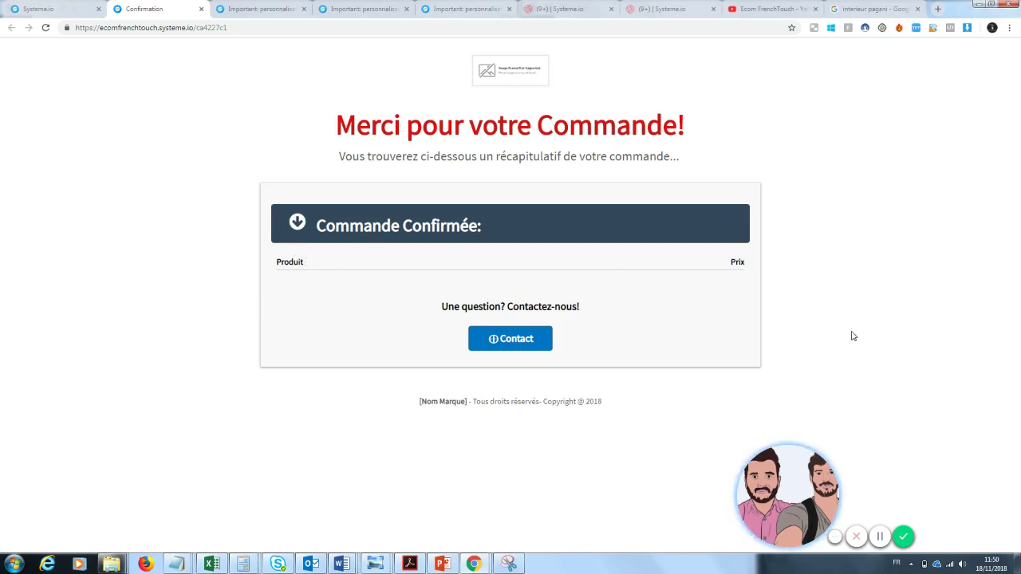
# - Close the thank-you page preview, look at the capture page's settings, and open a preview of the sales page
pyautogui.click(201, 9)
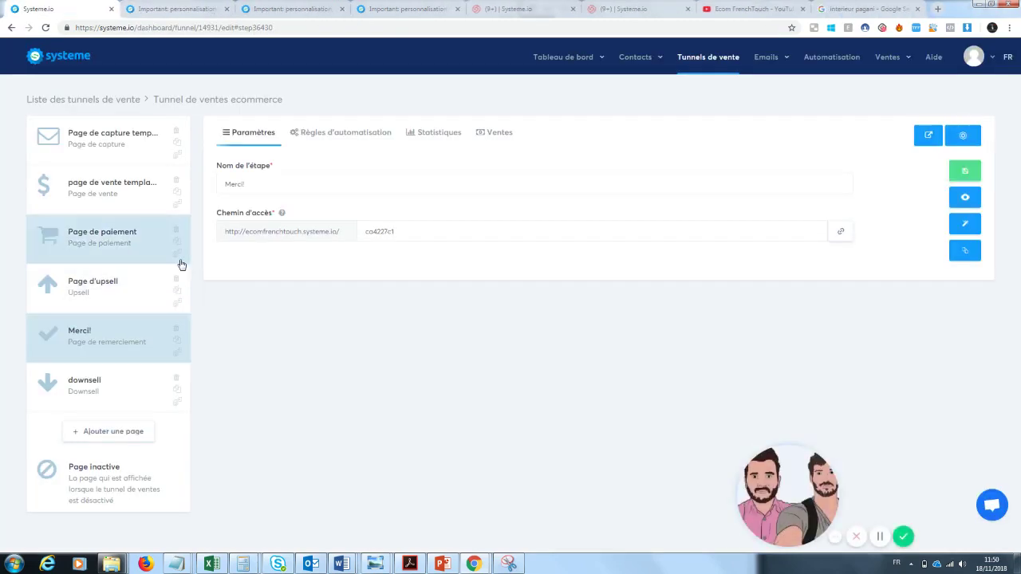
pyautogui.click(118, 136)
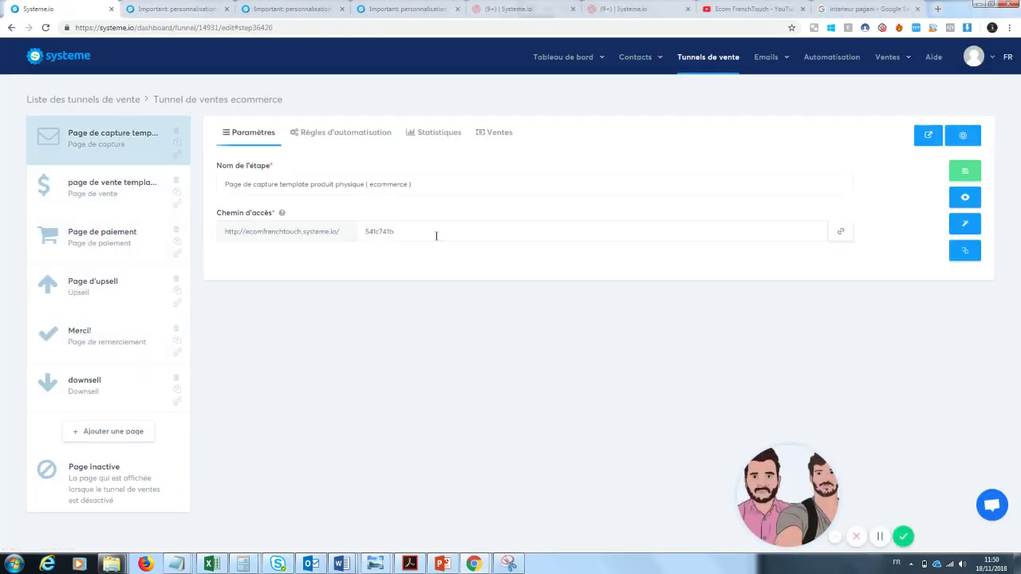
pyautogui.click(118, 196)
pyautogui.click(78, 154)
pyautogui.click(110, 175)
pyautogui.click(978, 196)
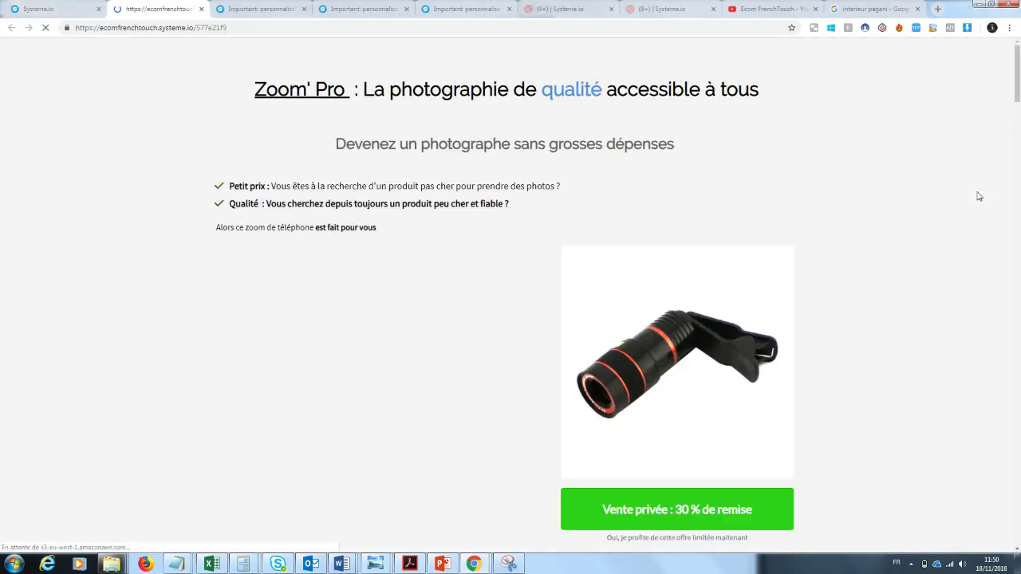
# - Dismiss the last-chance discount pop-up and examine the sales page's product presentation, customer reviews and discount offer
pyautogui.moveTo(1019, 84); pyautogui.dragTo(1020, 92)
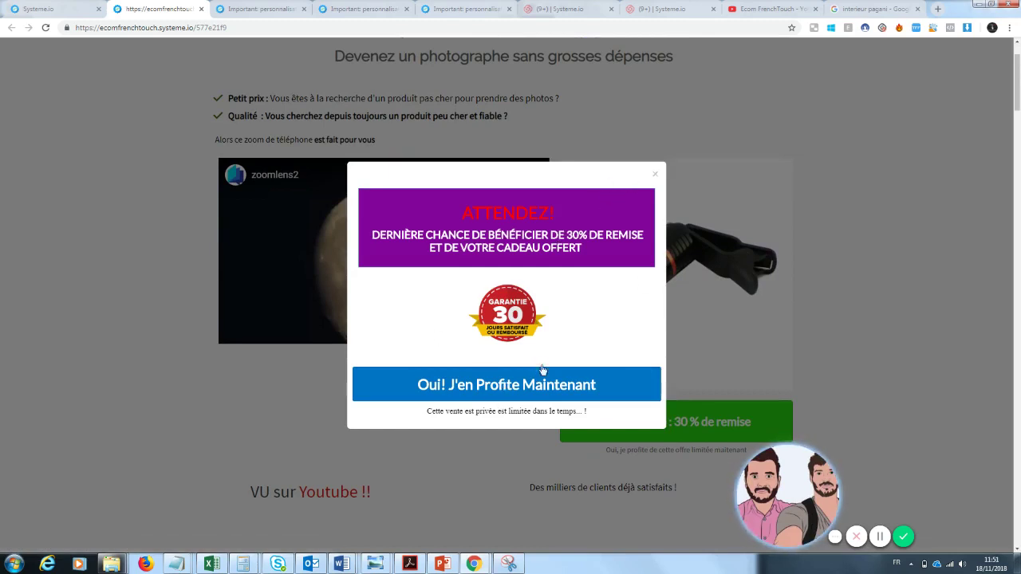
pyautogui.click(656, 173)
pyautogui.scroll(-15, 997, 134)
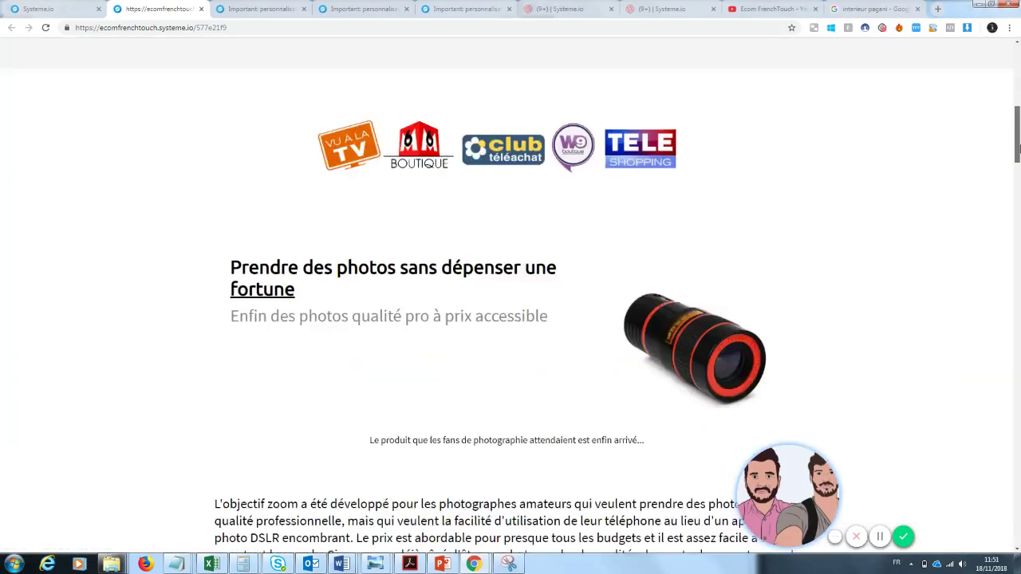
pyautogui.scroll(-15, 1007, 257)
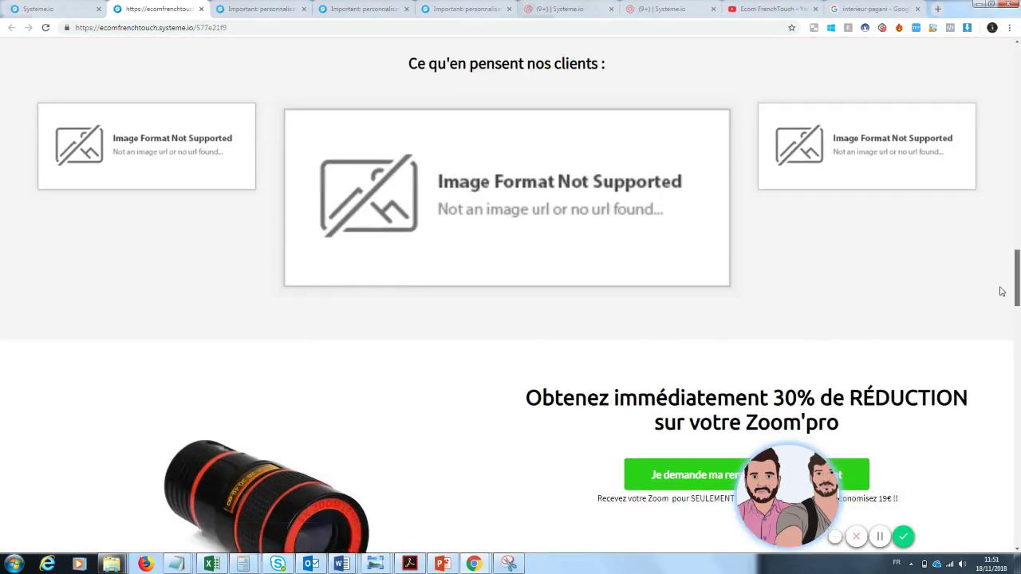
pyautogui.scroll(20, 985, 446)
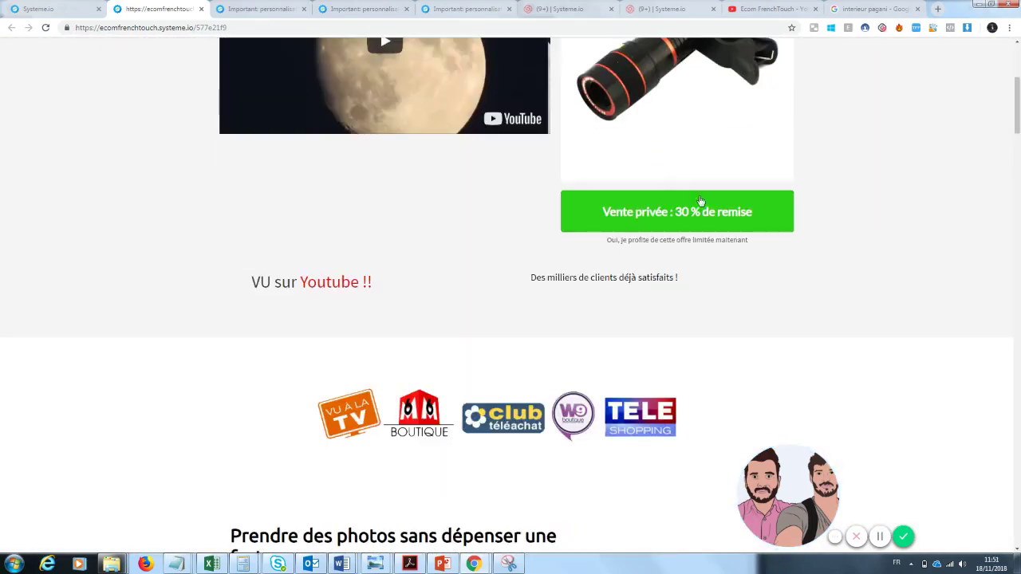
# - Follow the "Vente privée : 30 % de remise" offer to the payment page, examine its order form, and return to the funnel editor
pyautogui.click(698, 223)
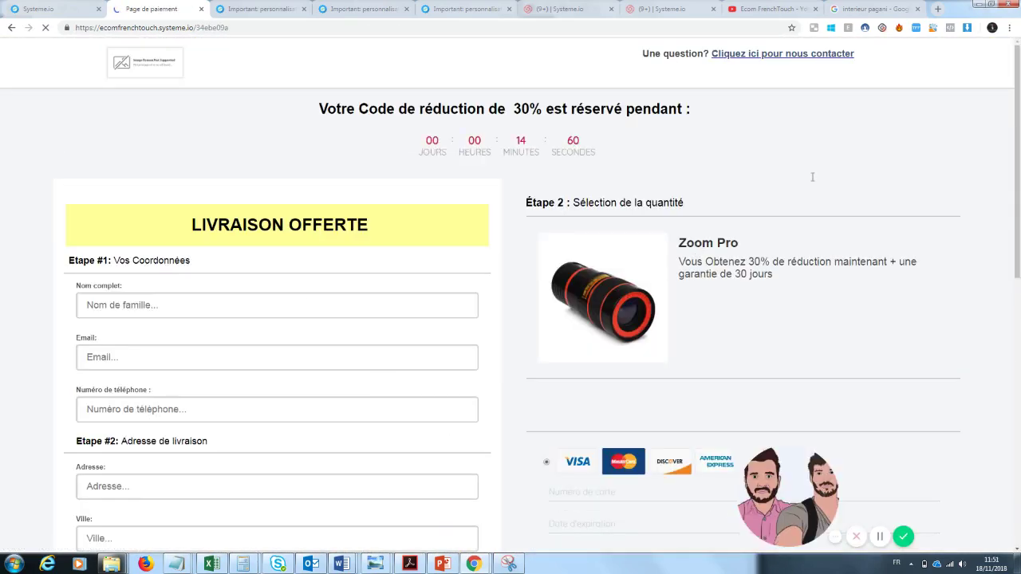
pyautogui.scroll(-3, 439, 183)
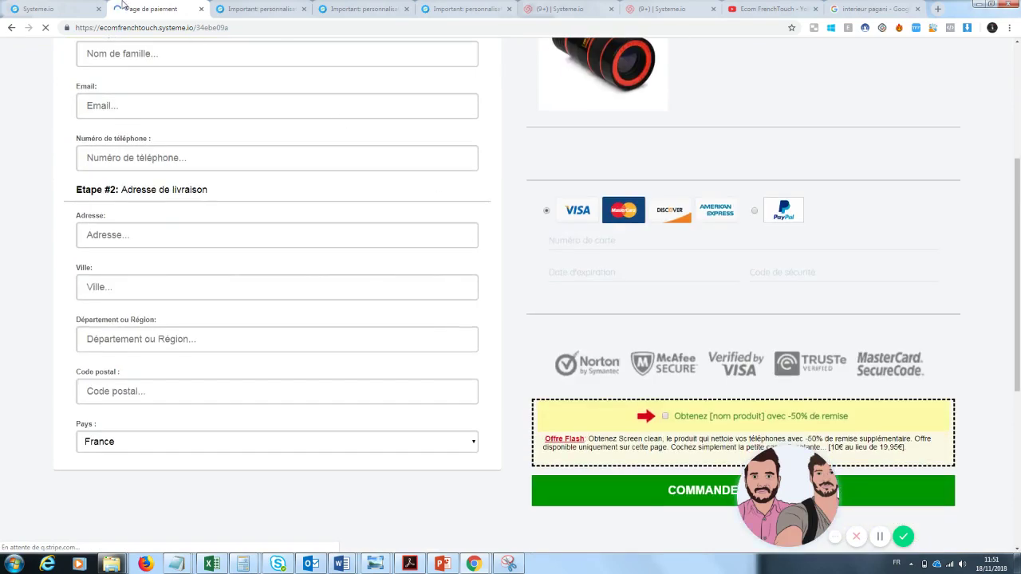
pyautogui.click(48, 8)
# - Preview the upsell page to examine its offer and accept and refuse options, and return to the funnel to show the Merci! page's settings
pyautogui.click(104, 285)
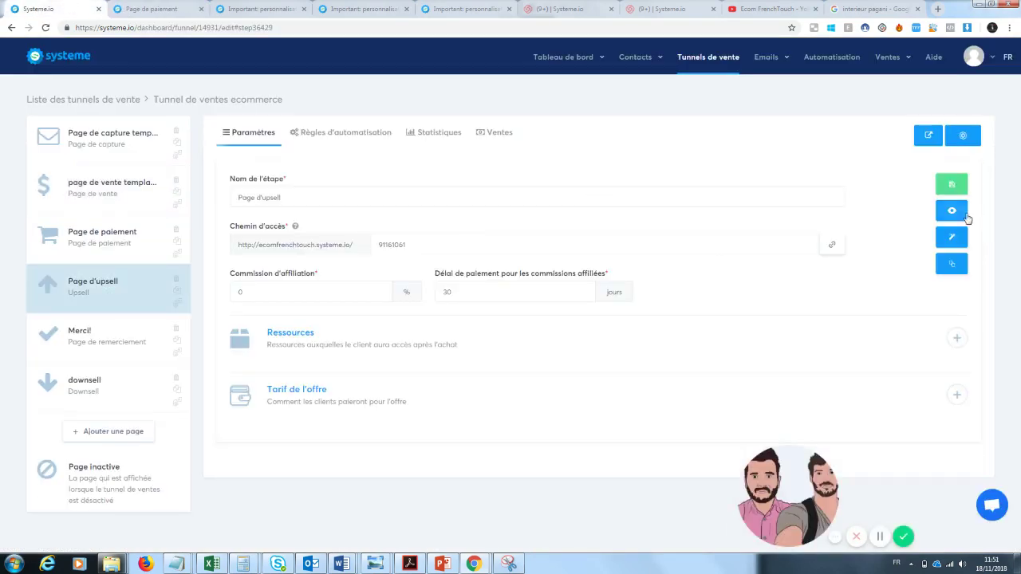
pyautogui.click(958, 212)
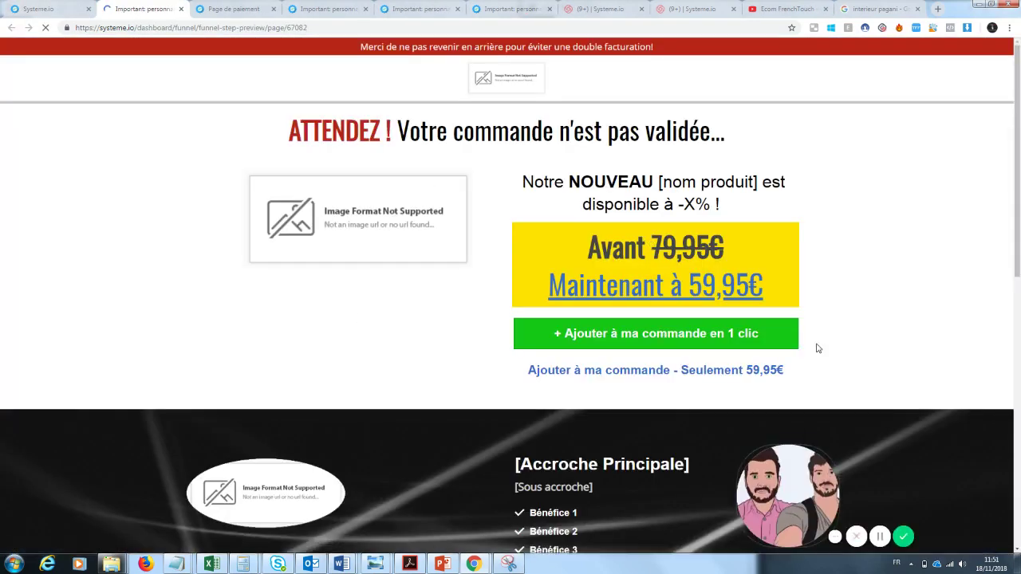
pyautogui.scroll(-7, 532, 467)
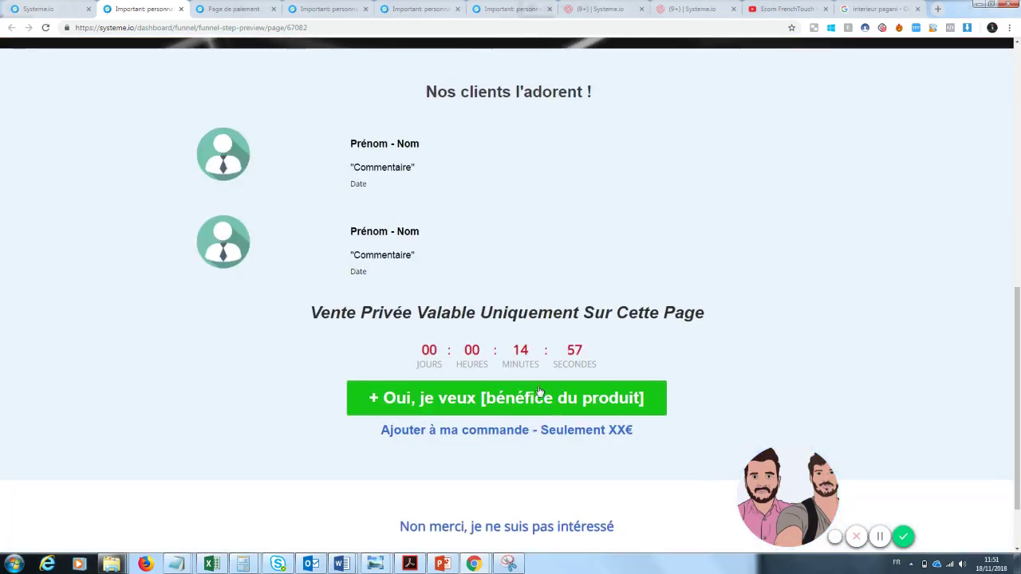
pyautogui.click(47, 9)
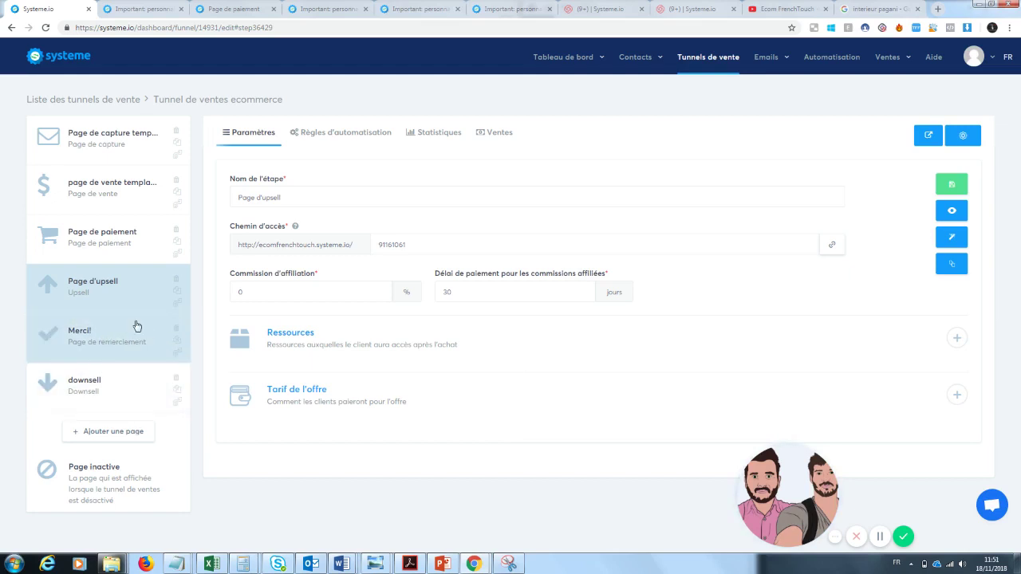
pyautogui.click(80, 339)
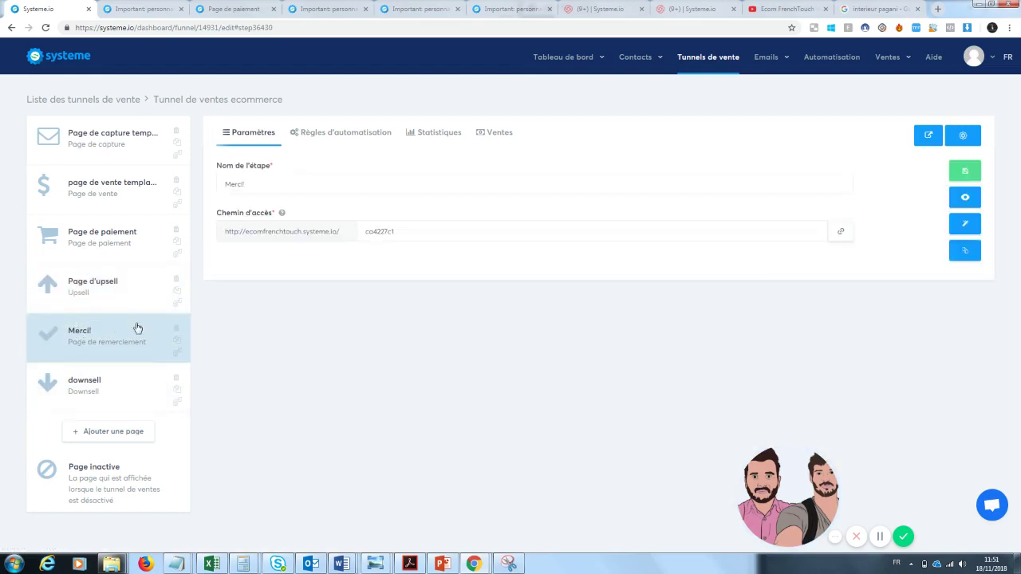